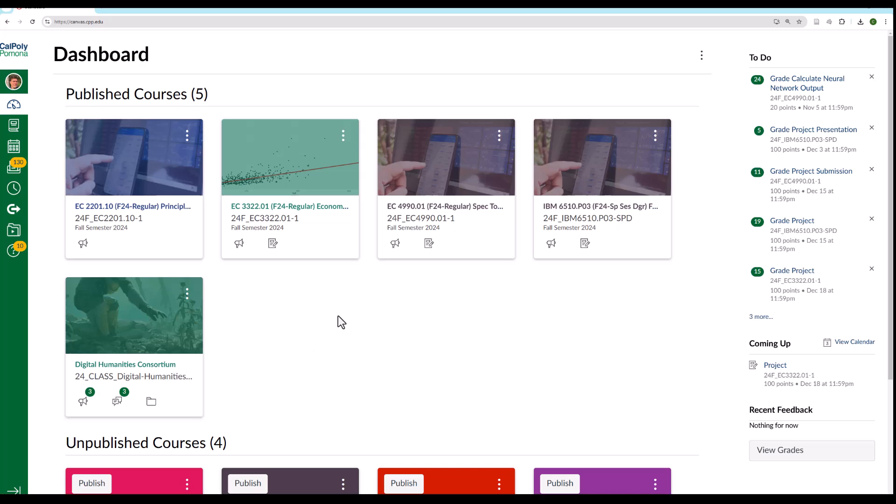
- In the EC 2201.10 course settings, hide totals in the student grades summary and hide grade distribution graphs from students
left_click(139, 213)
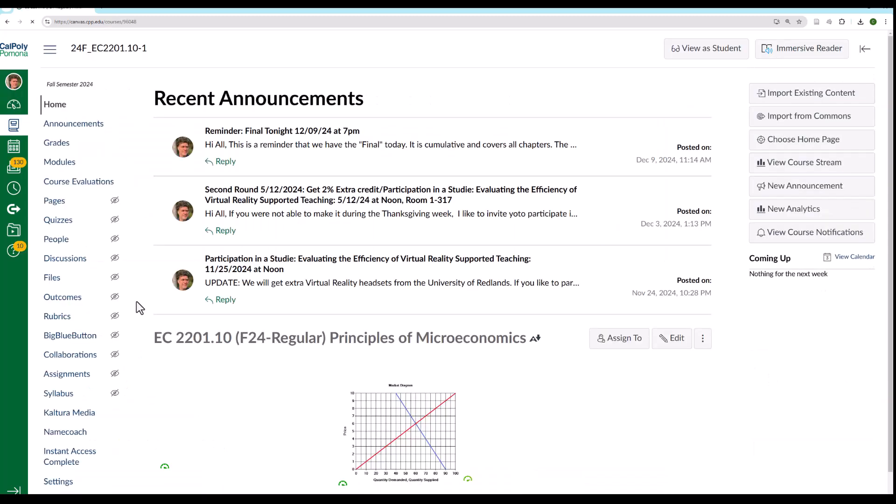
left_click(58, 485)
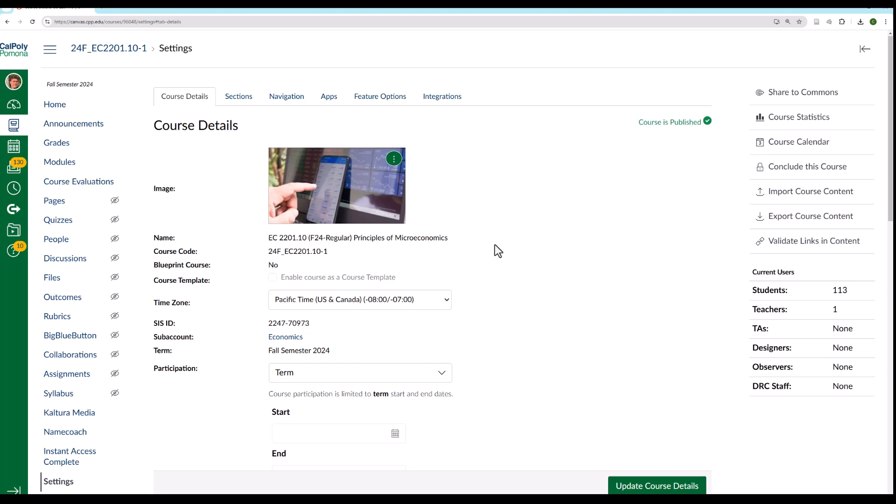
scroll(233, 307, "down", 10)
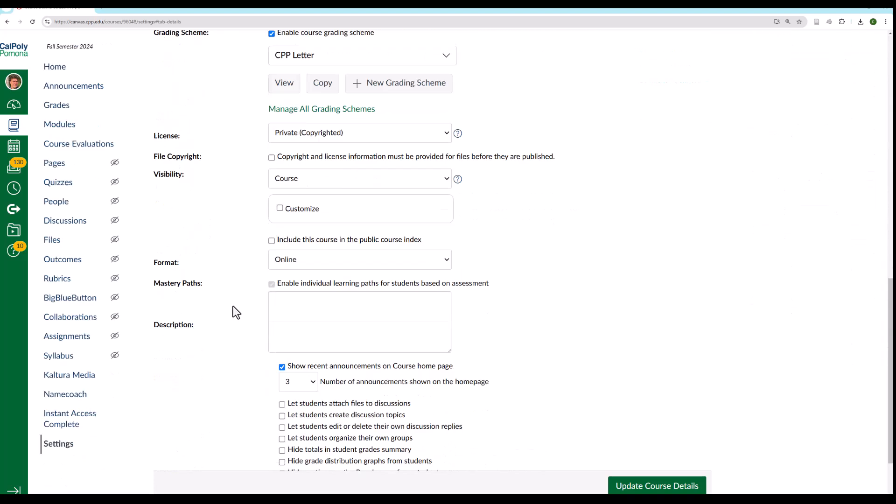
scroll(234, 307, "down", 2)
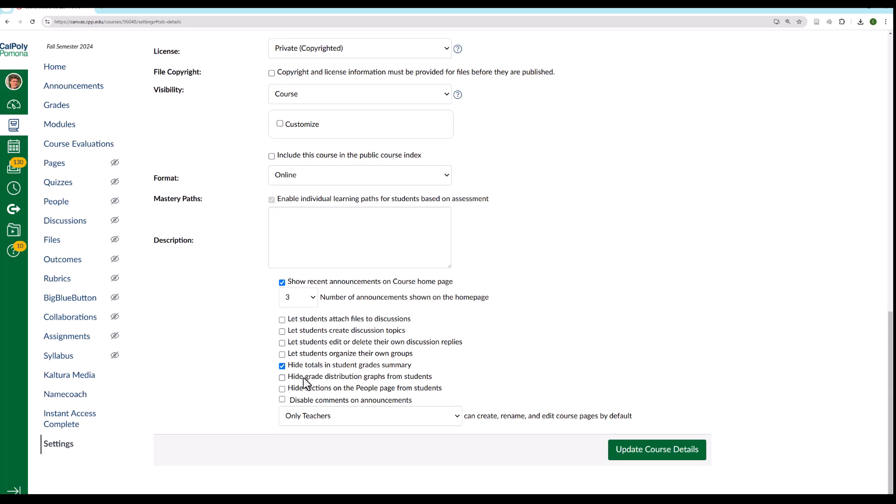
left_click(282, 377)
- Create a percentage grading scheme named MySchema with the default letter grade ranges, and update the course details
scroll(245, 385, "up", 3)
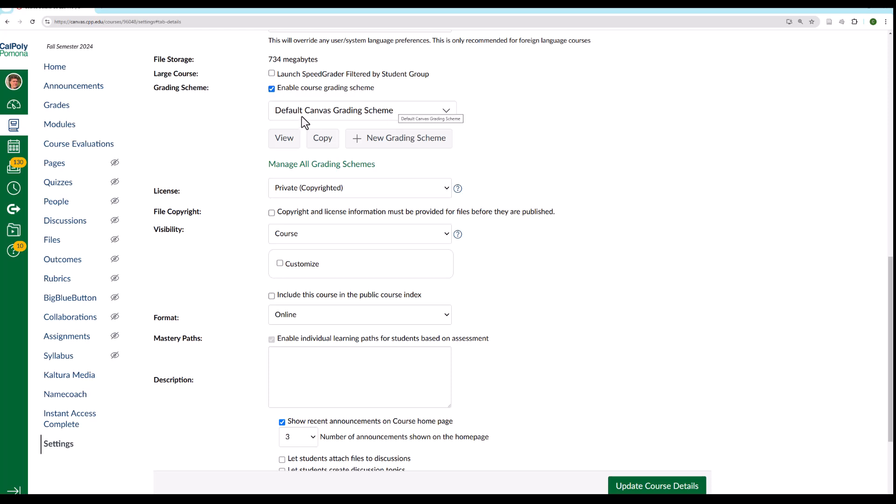
left_click(402, 147)
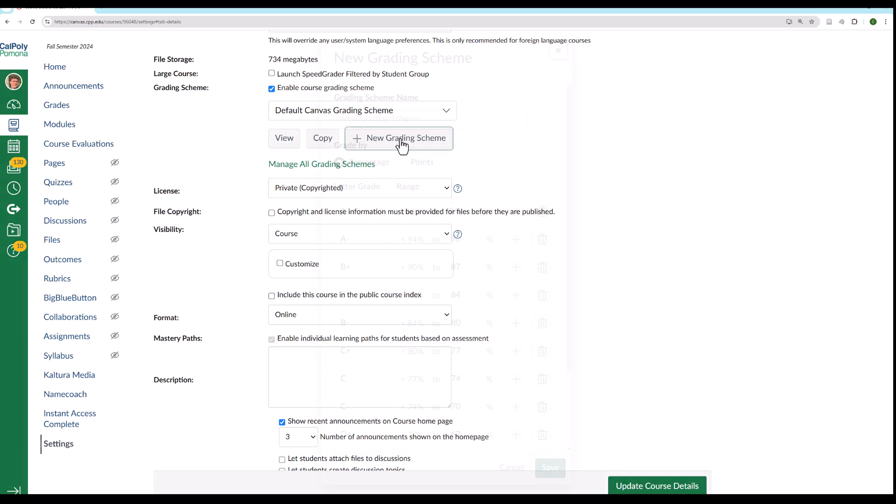
left_click(386, 123)
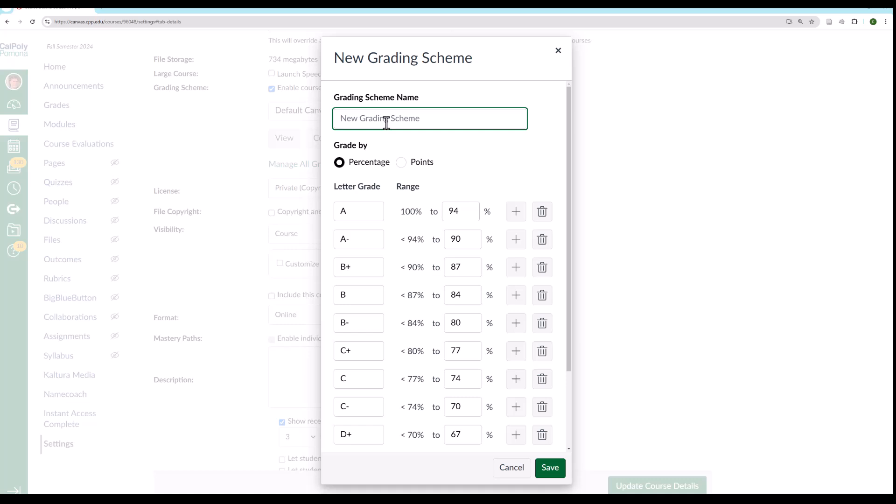
type("MySchema")
left_click(548, 468)
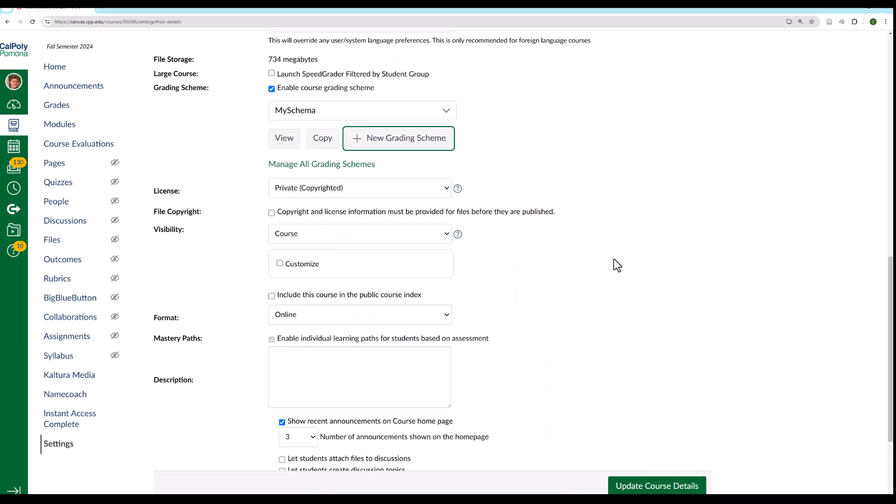
scroll(615, 265, "down", 2)
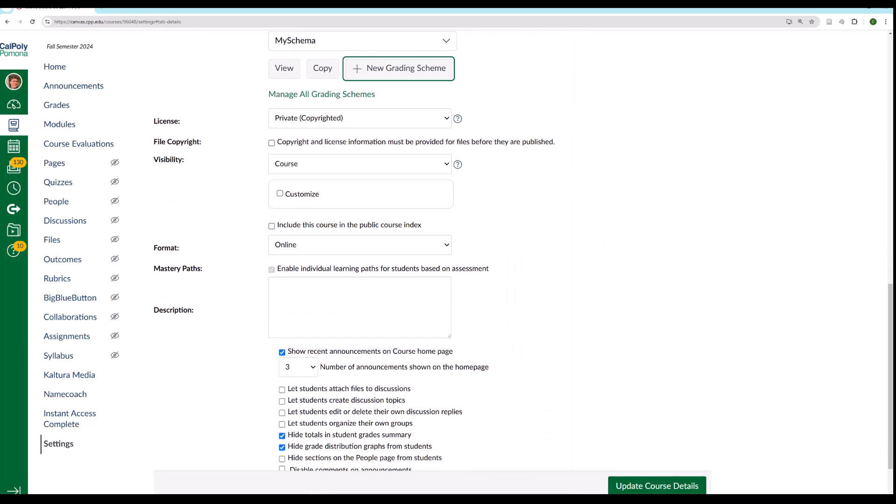
left_click(653, 488)
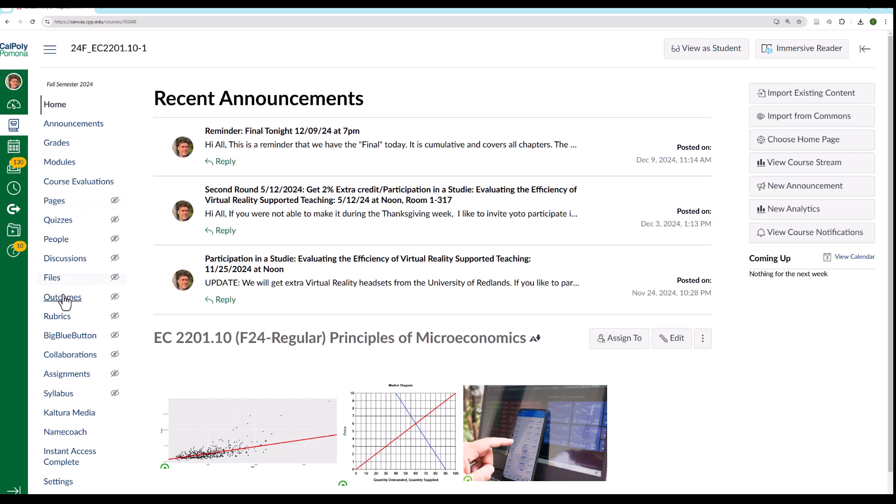
- Review the Allow final grade override option in the gradebook's advanced settings, and export the entire gradebook
left_click(56, 143)
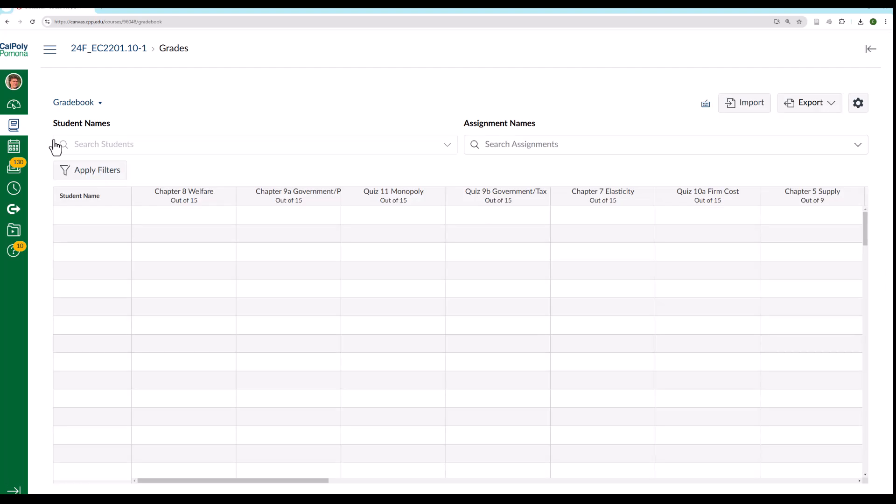
left_click(857, 105)
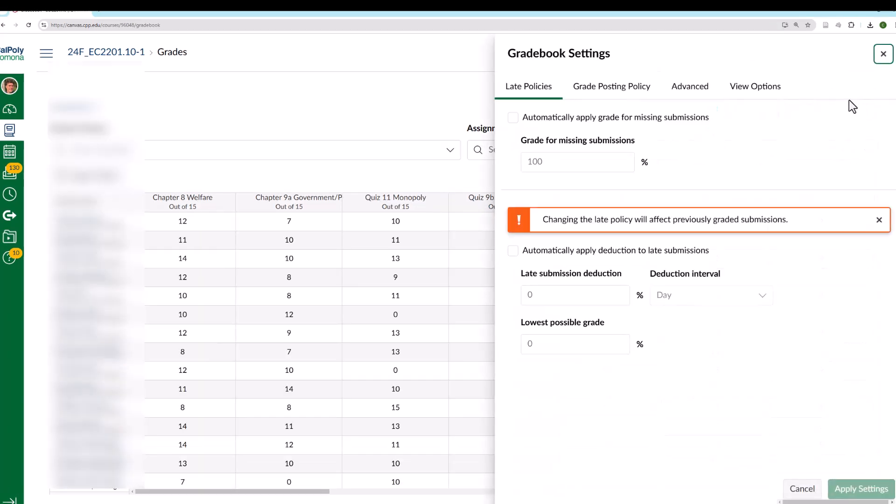
left_click(689, 89)
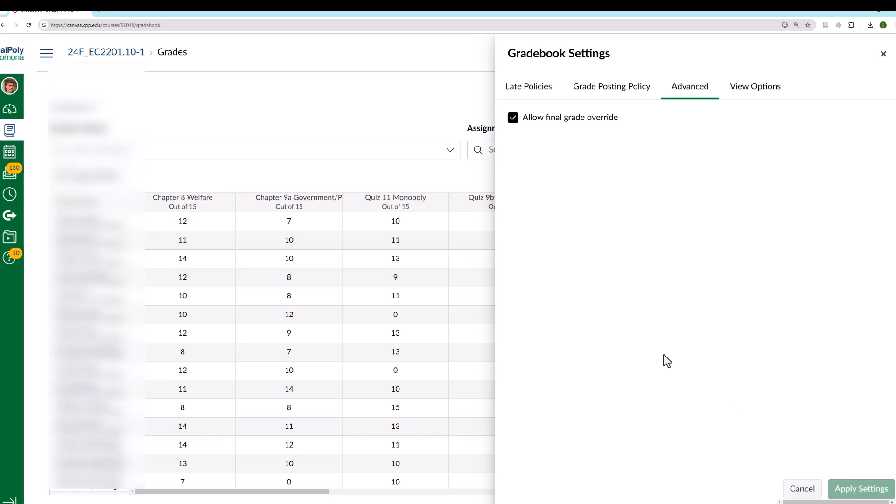
left_click(416, 108)
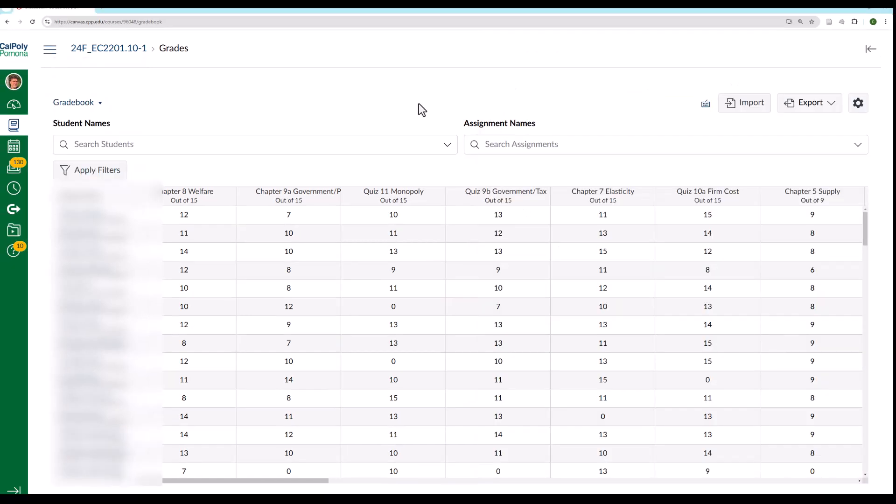
left_click(825, 105)
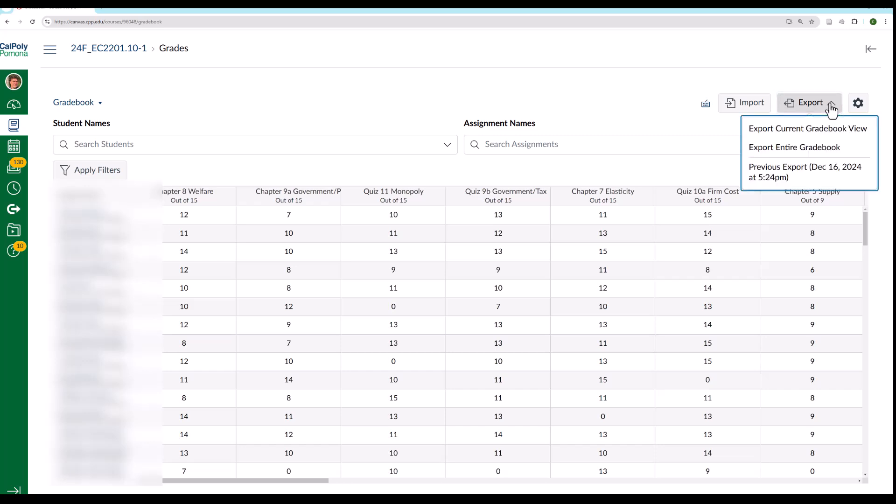
left_click(794, 149)
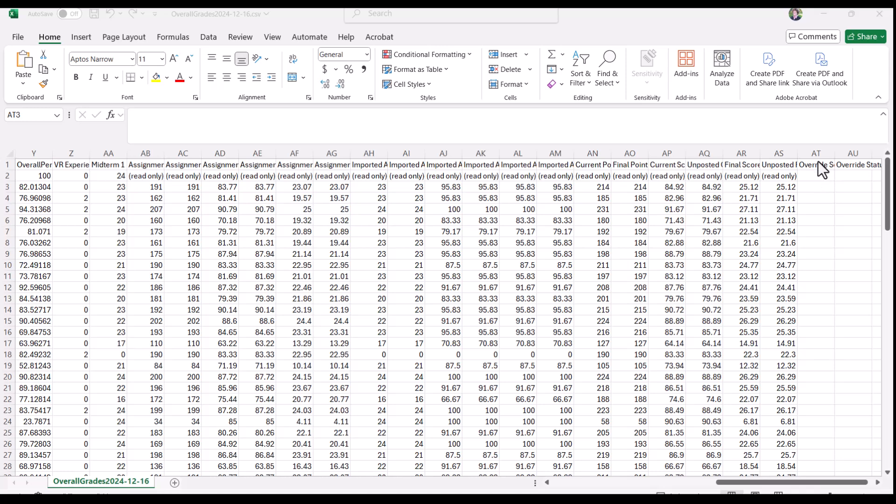
- Switch to OverallGrades2024-12-16.csv in Excel and enter a formula in Override Score cell AT3 that references the overall percentage in Y3
left_click(815, 166)
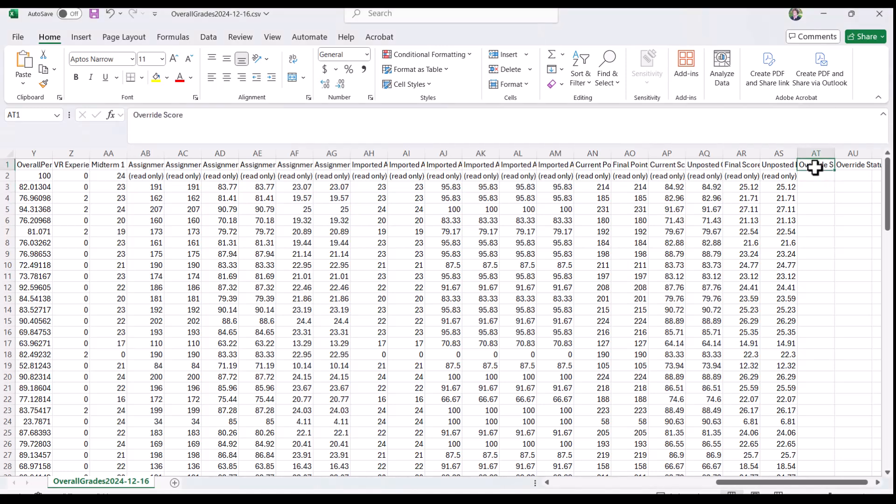
left_click(860, 166)
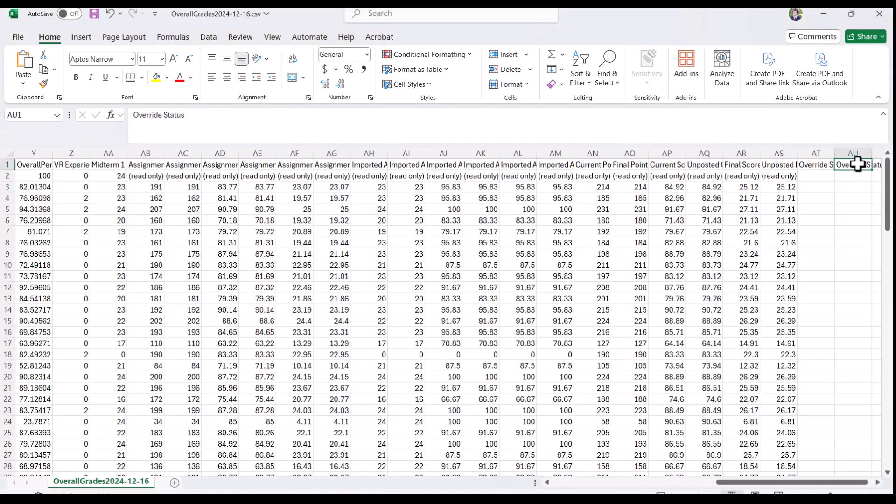
left_click(813, 188)
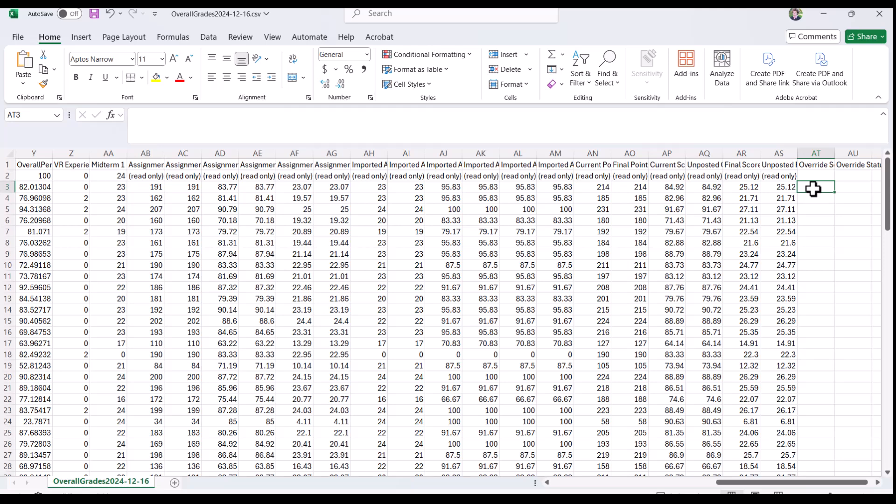
type("+")
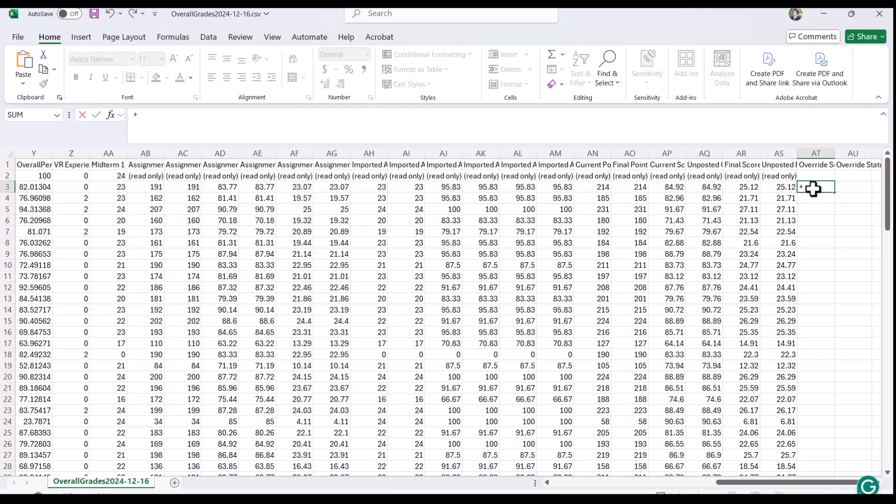
key("Left")
key("Left")
key("Left")
key("Left")
key("Left")
key("Left")
key("Left")
key("Left")
key("Left")
key("Left")
key("Left")
key("Left")
key("Left")
key("Left")
key("Left")
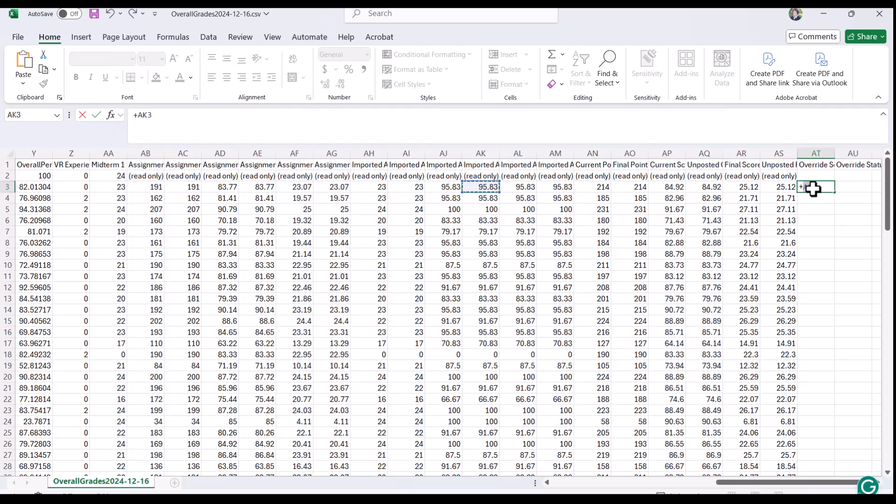
key("Left")
key("Left")
key("Left")
key("Left")
key("Left")
key("Left")
key("Left")
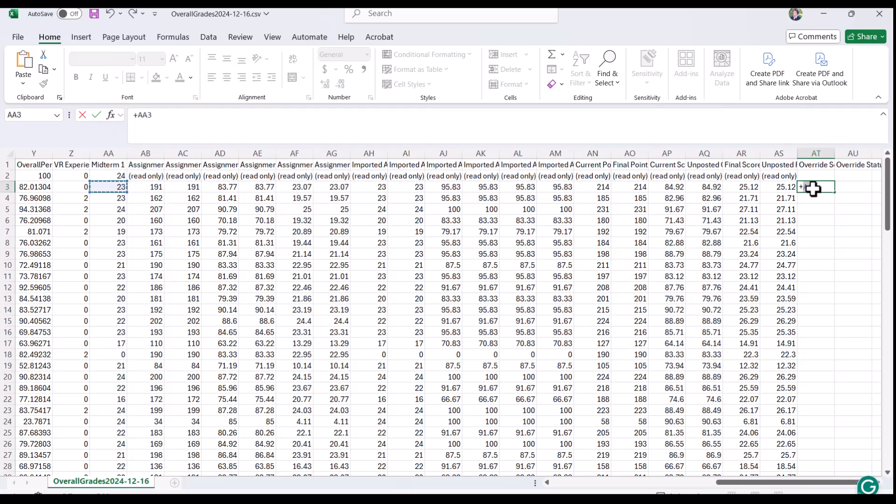
key("Right")
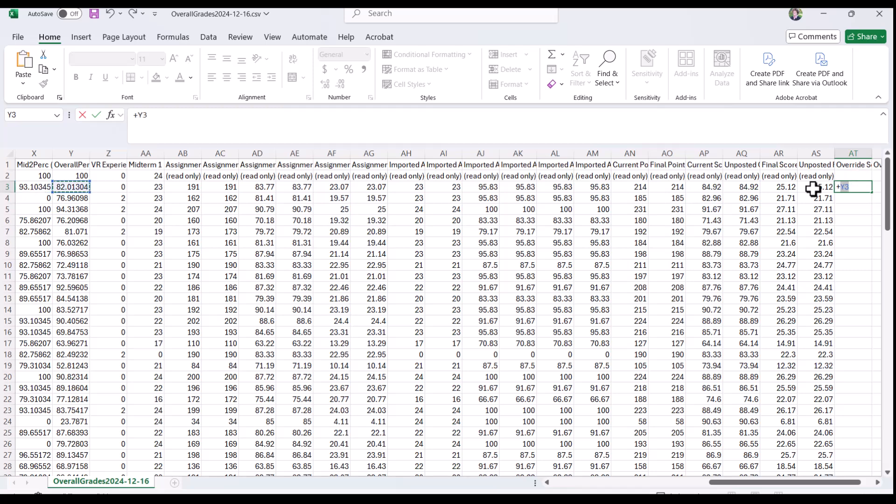
key("Return")
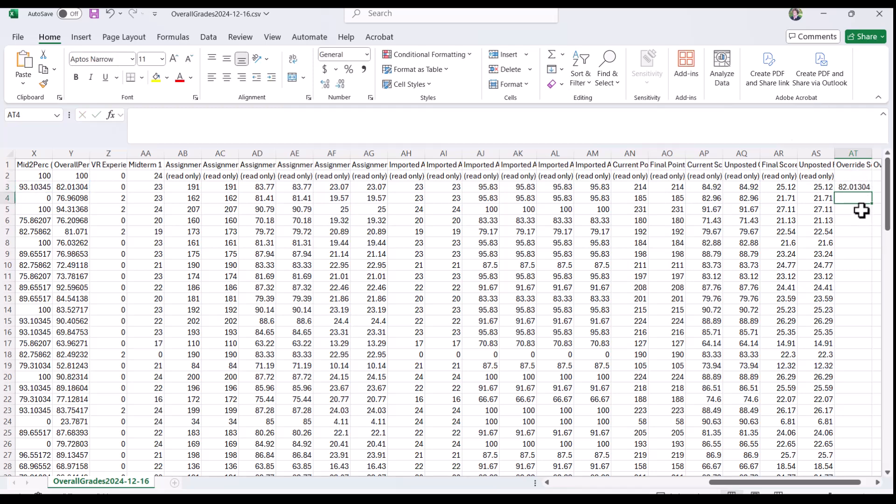
- Fill the formula from AT3 down the Override Score column for all students
left_click(858, 187)
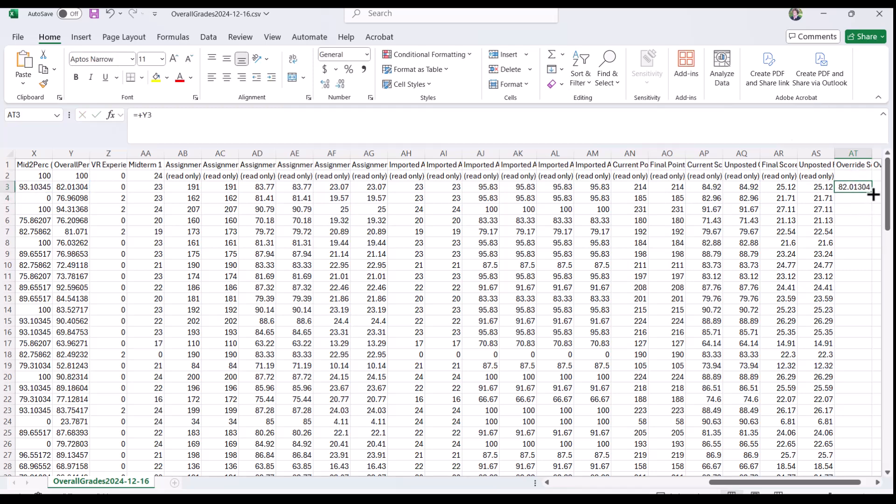
double_click(871, 191)
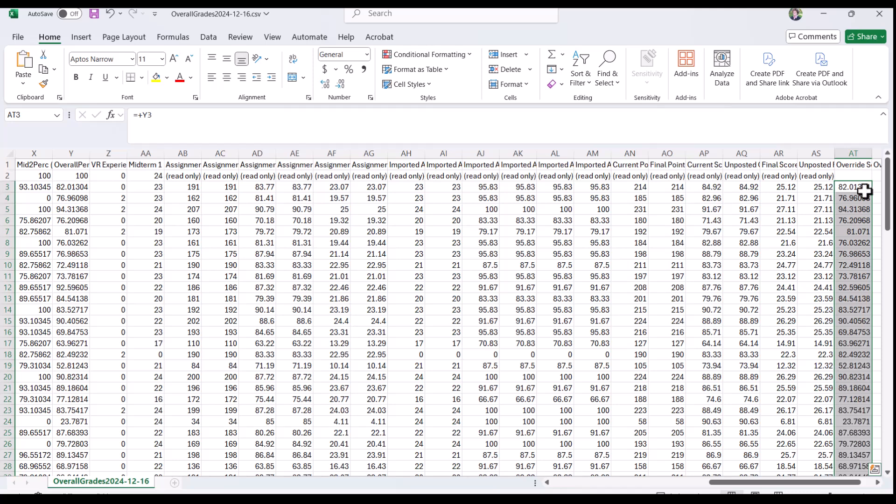
left_click(856, 197)
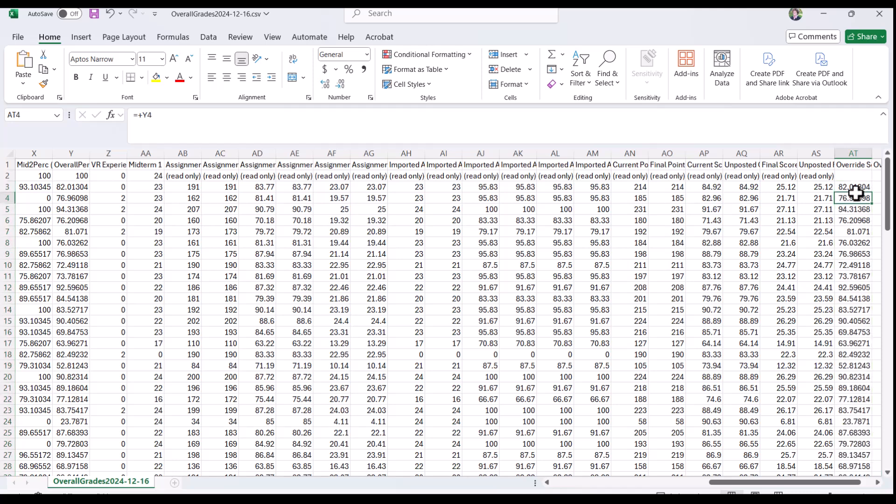
- Save the workbook as OverallGrades2024-12-16 in CSV (Comma delimited) format in the EC2201Fall2024 folder
left_click(18, 38)
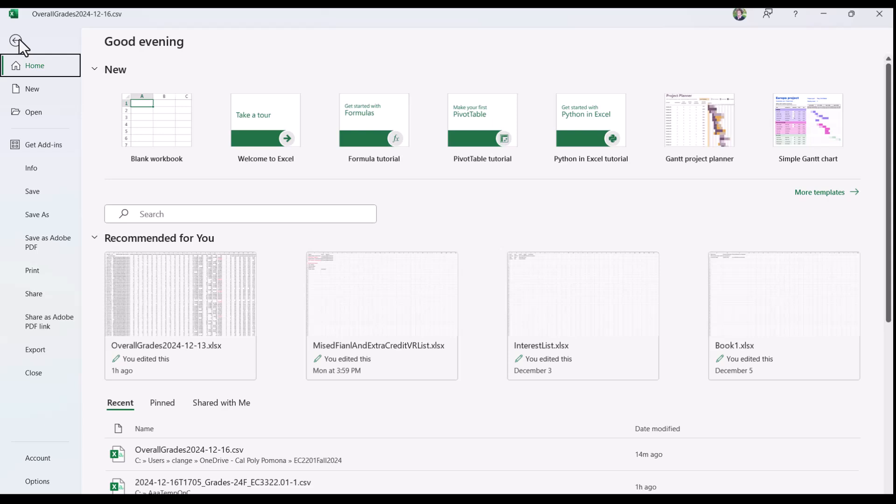
left_click(38, 216)
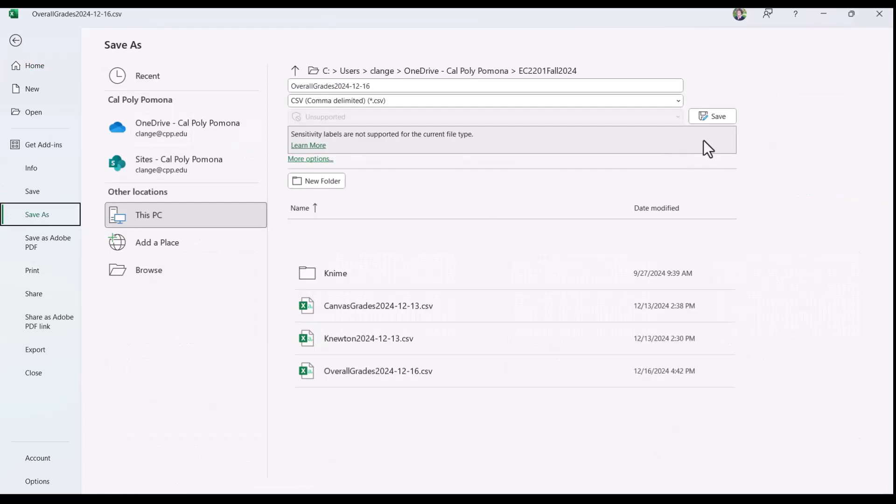
left_click(726, 117)
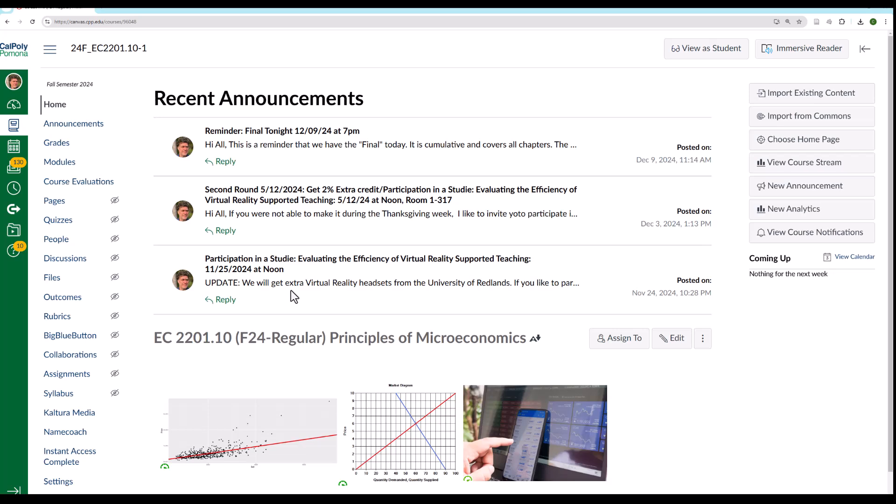
- Switch back to the EC 2201.10 gradebook in Canvas and upload OverallGrades2024-12-16.csv as the gradebook import file
left_click(53, 145)
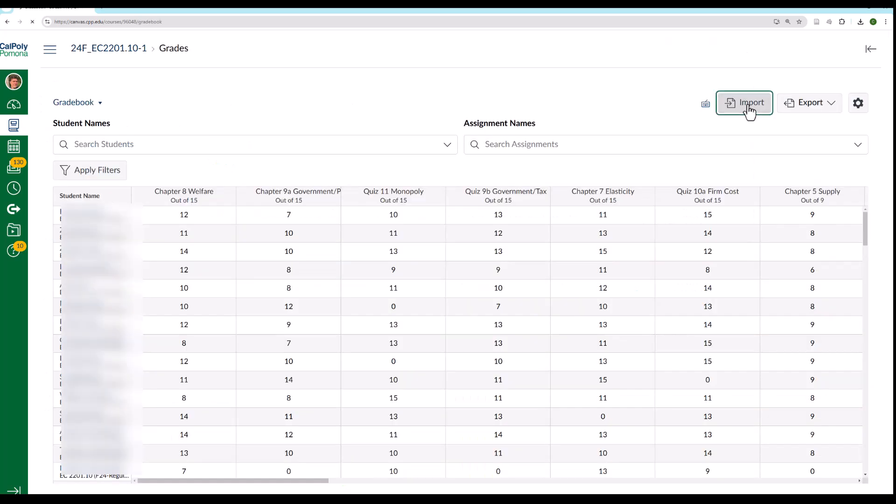
left_click(746, 110)
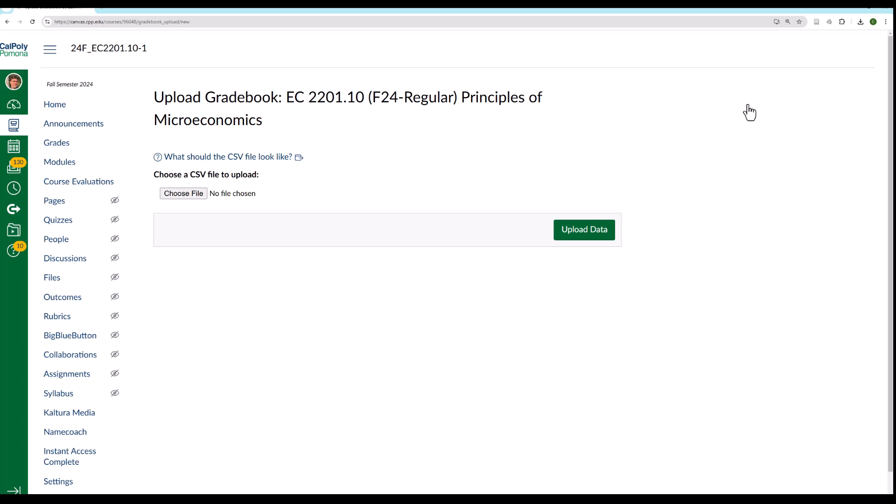
left_click(180, 193)
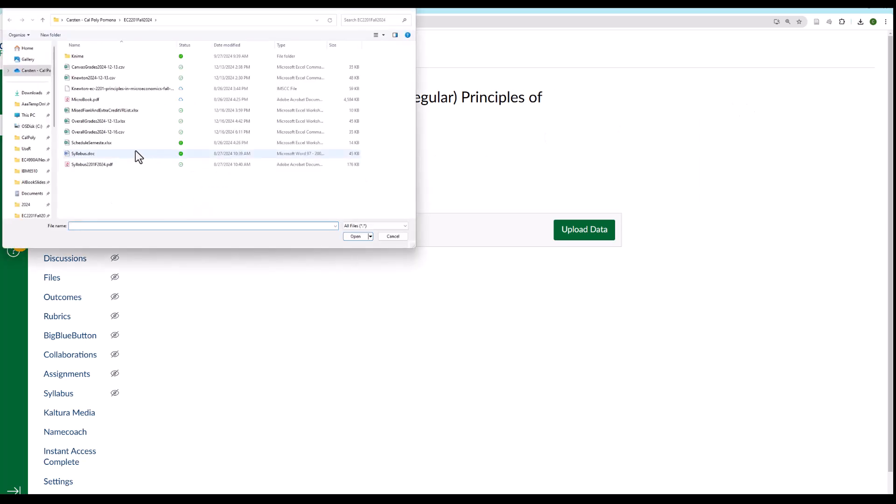
left_click(112, 133)
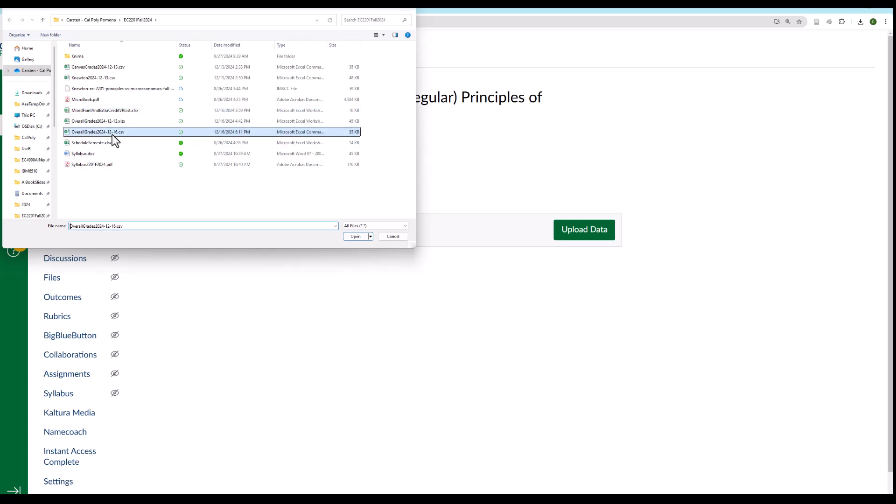
left_click(356, 237)
left_click(585, 230)
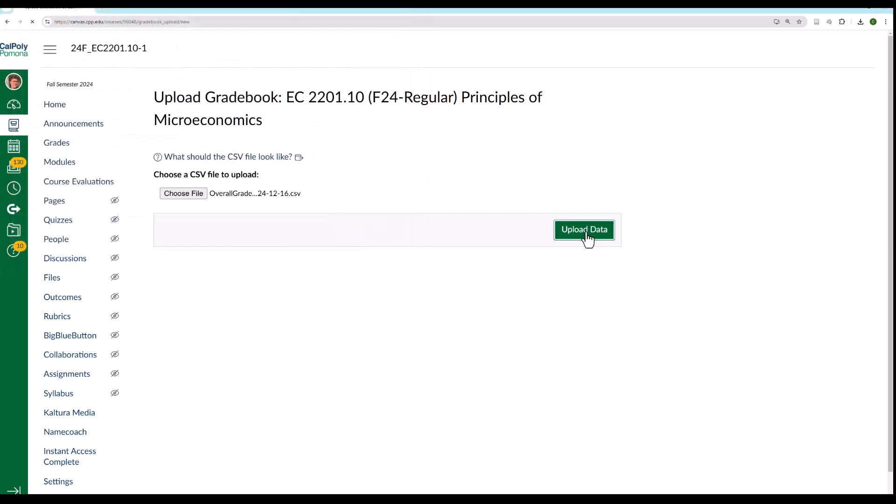